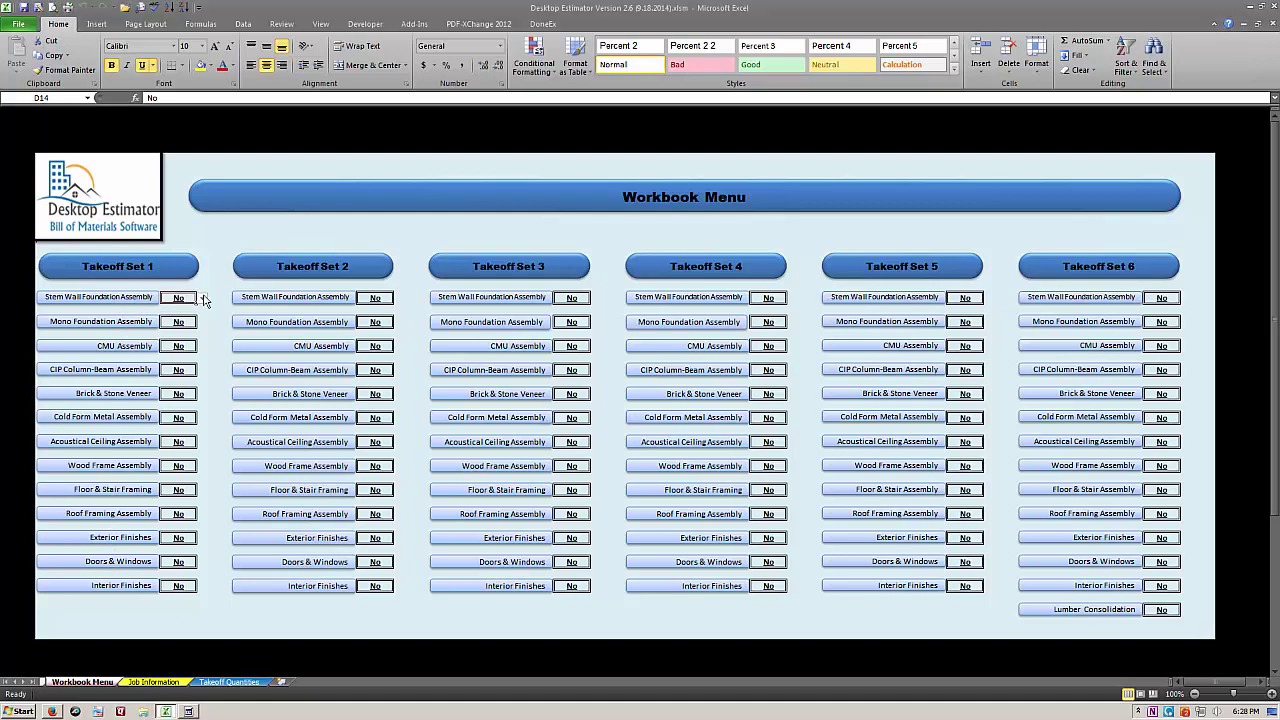
- Switch Takeoff Set 1's Stem Wall Foundation Assembly from No to Yes
left_click(202, 298)
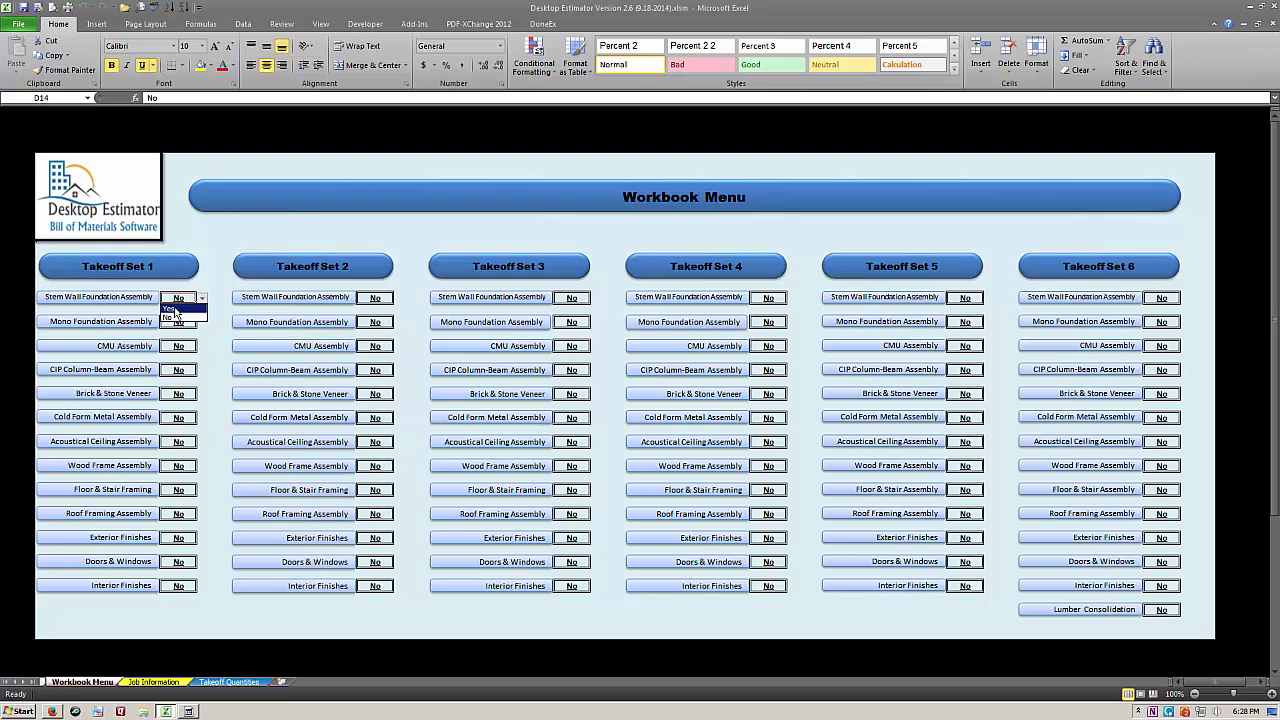
left_click(171, 308)
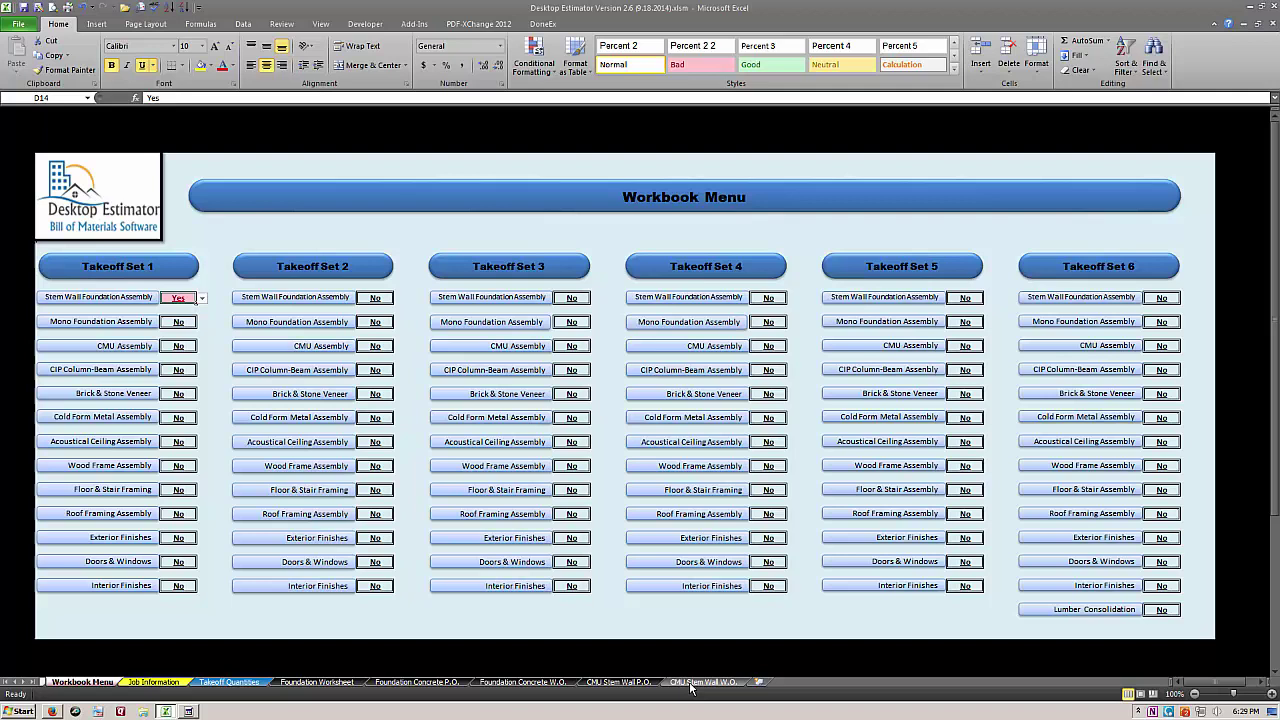
- Go to the Foundation Worksheet and select cell A19, the first Continuous Footing row
left_click(342, 684)
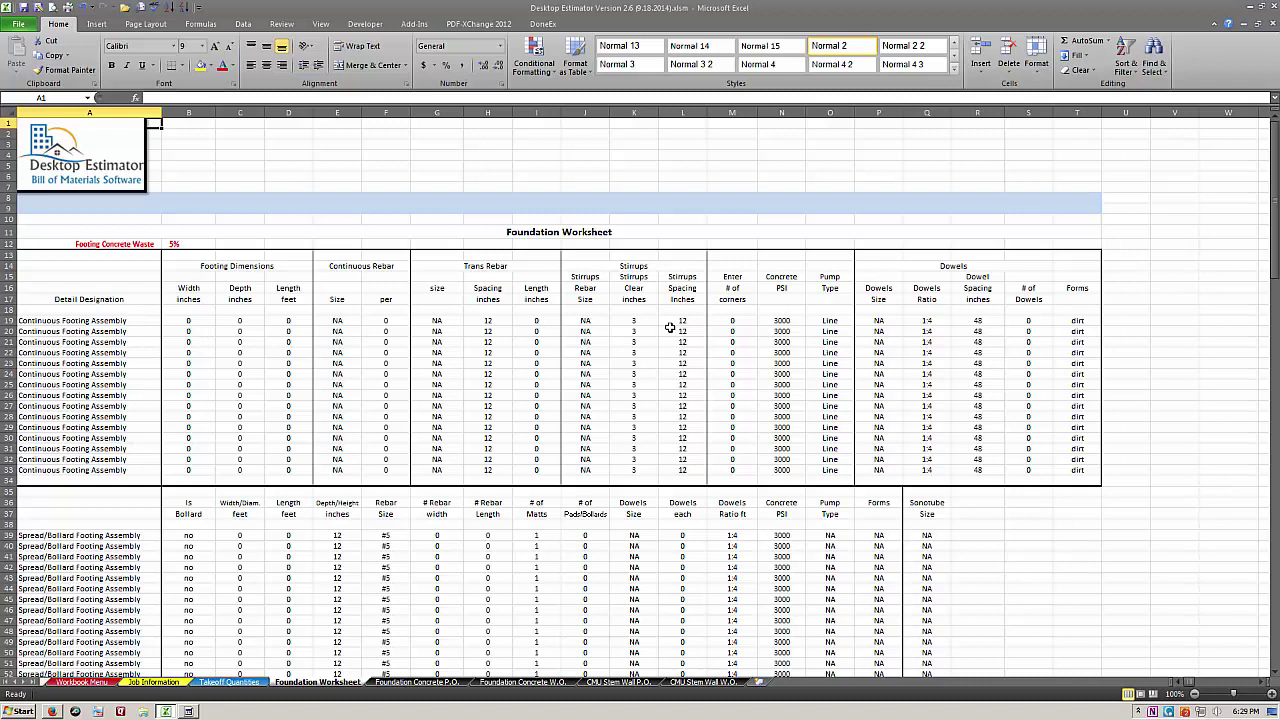
left_click(60, 321)
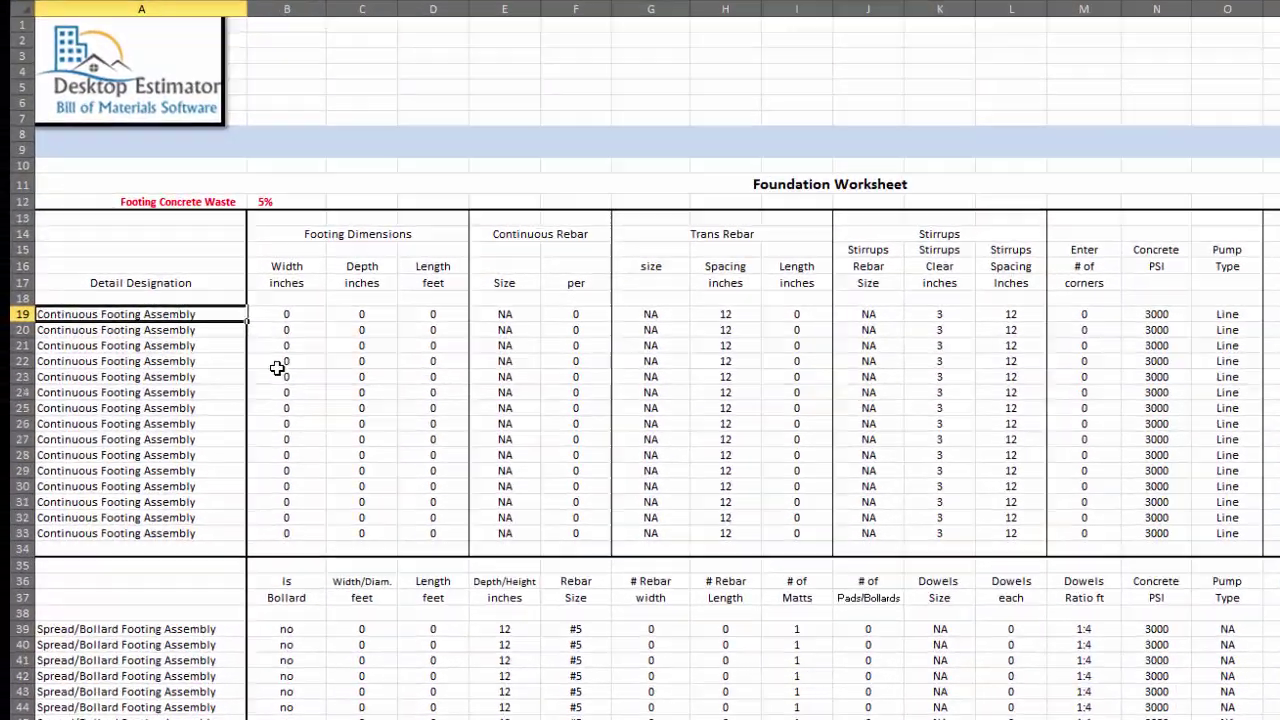
- Enter footing width 30, depth 12 and length 121 in the first Continuous Footing row
key("Tab")
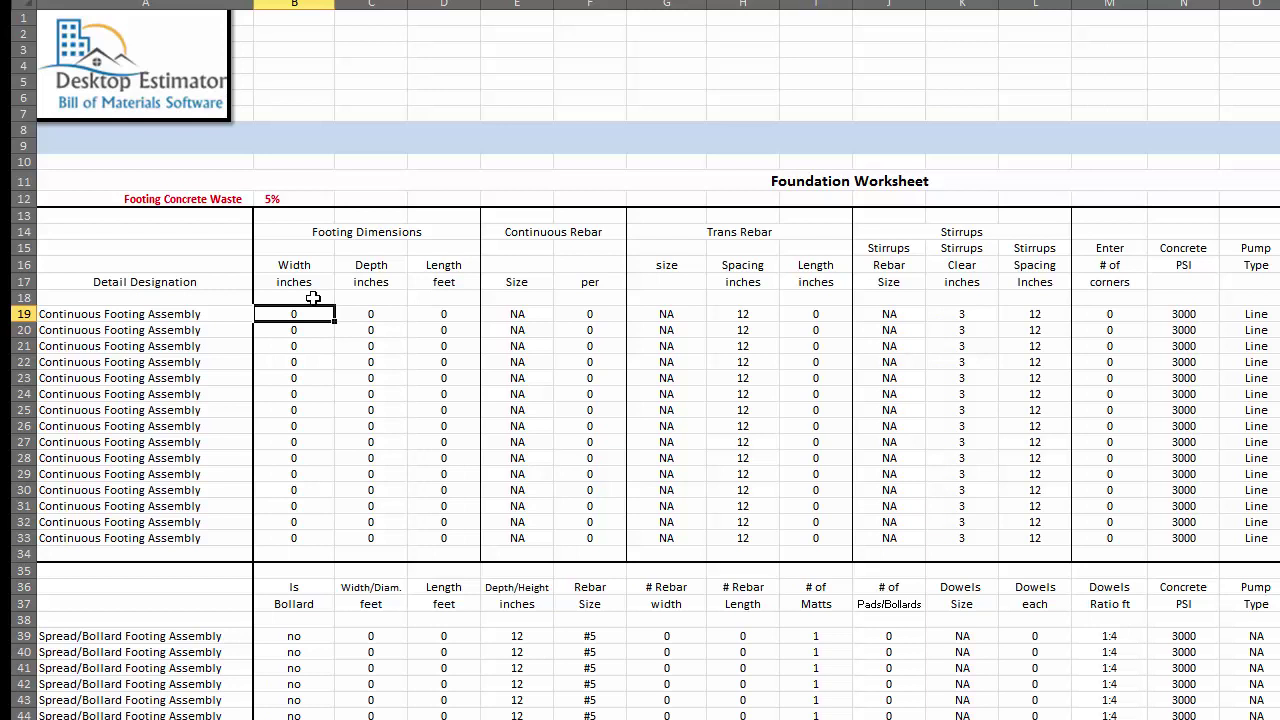
type("30")
key("Tab")
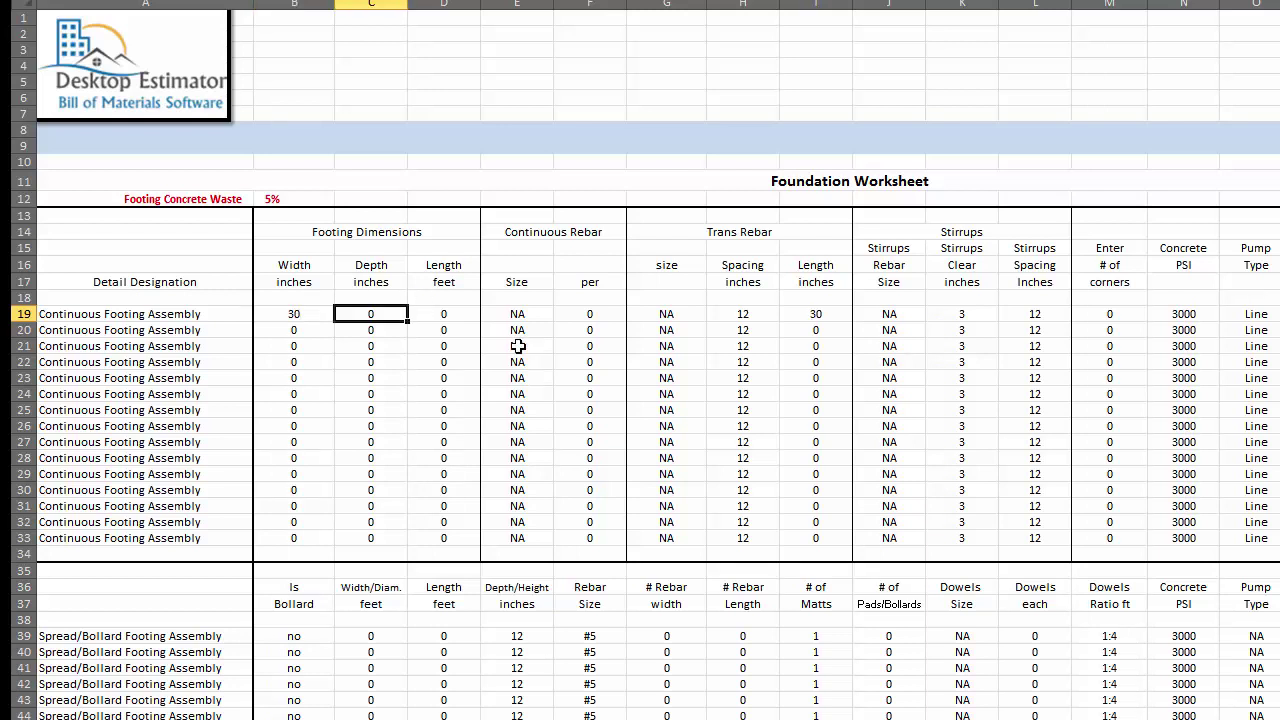
type("12")
key("Tab")
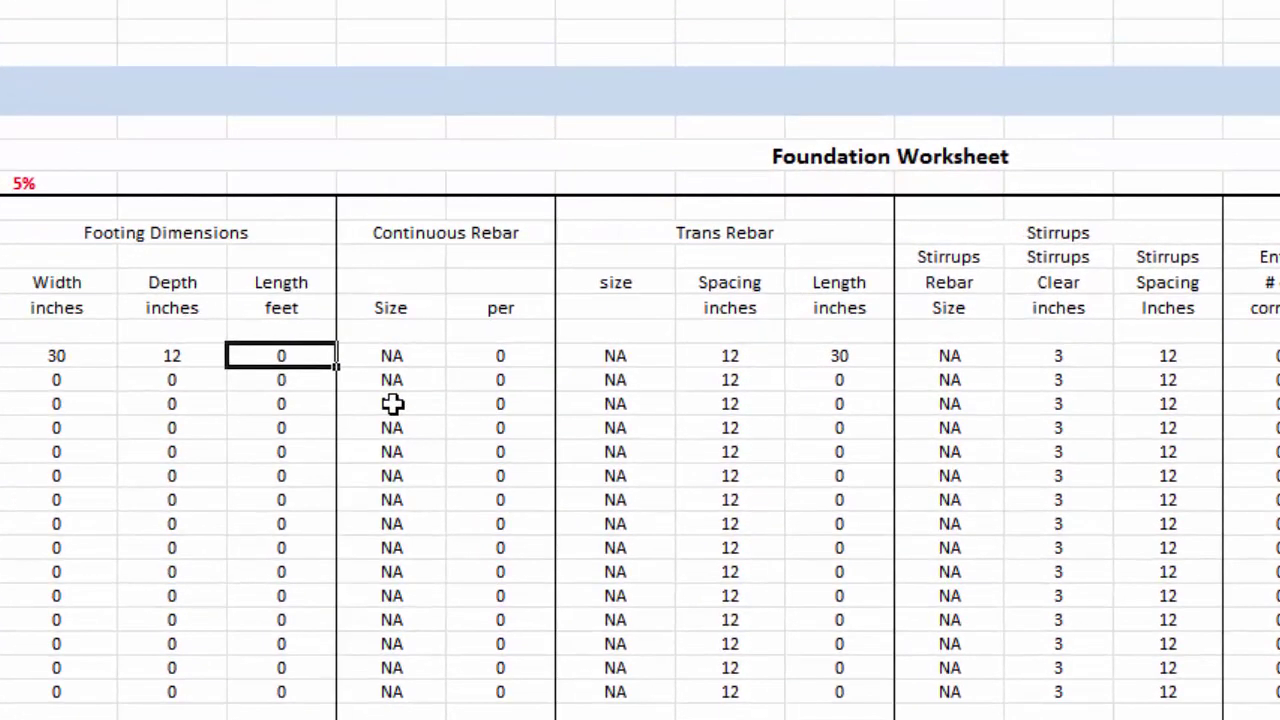
type("121")
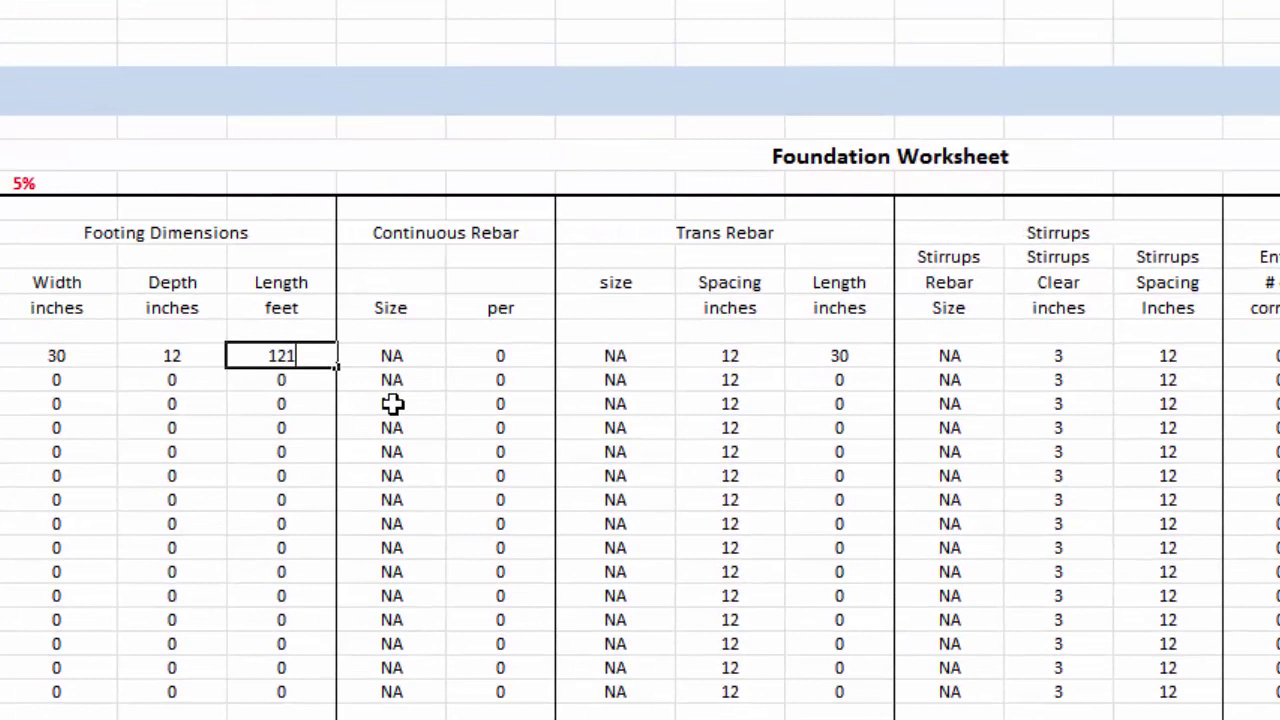
- Confirm the 121-foot length and set continuous rebar to #5 at 3 per
key("Tab")
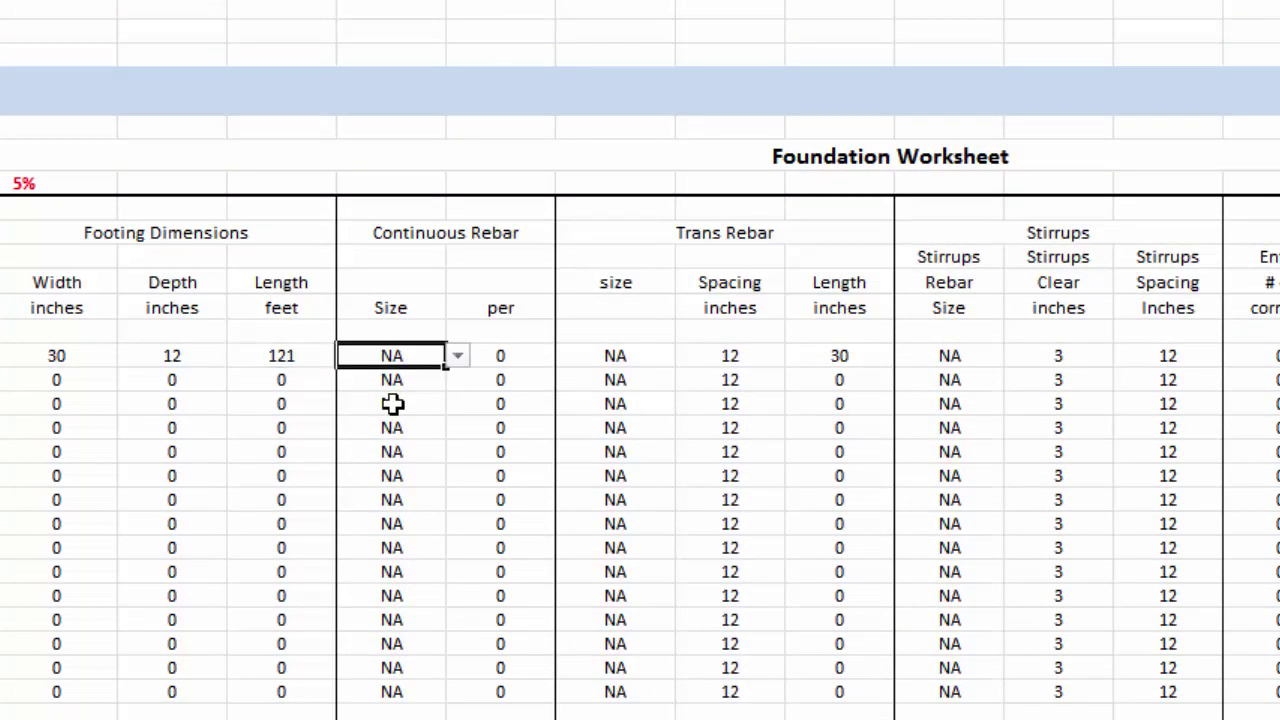
left_click(456, 356)
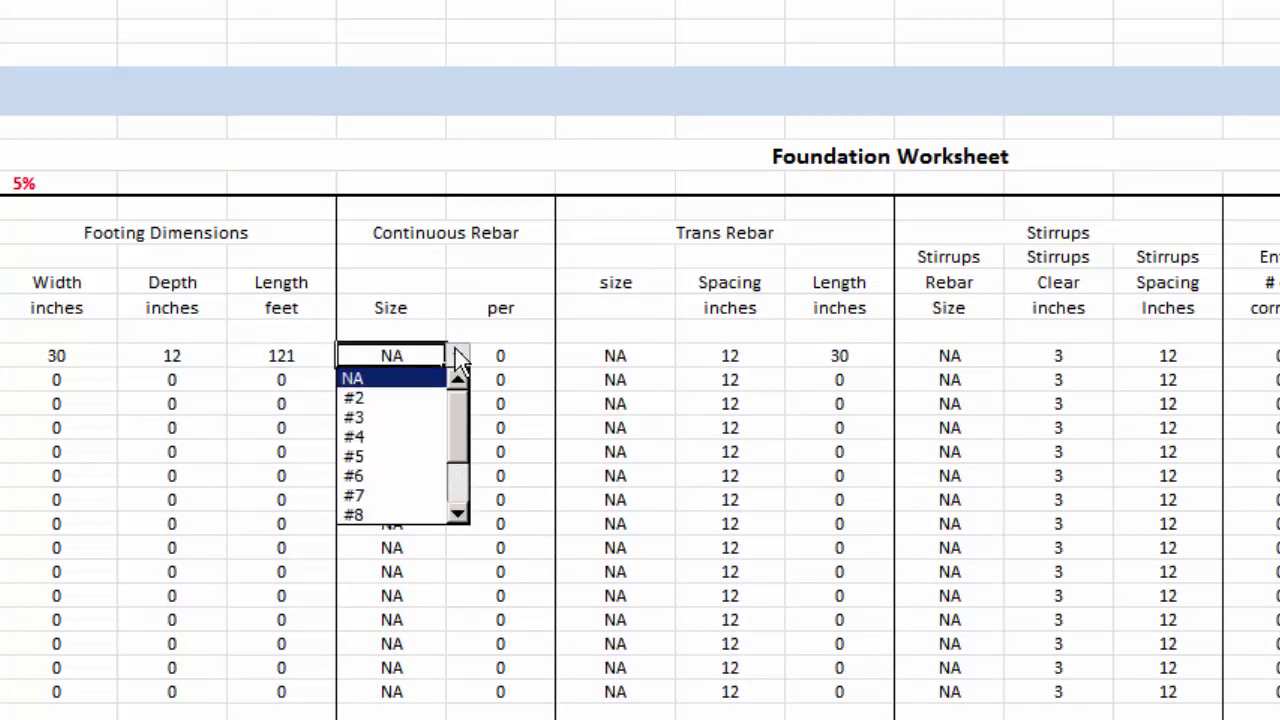
left_click(380, 463)
key("Tab")
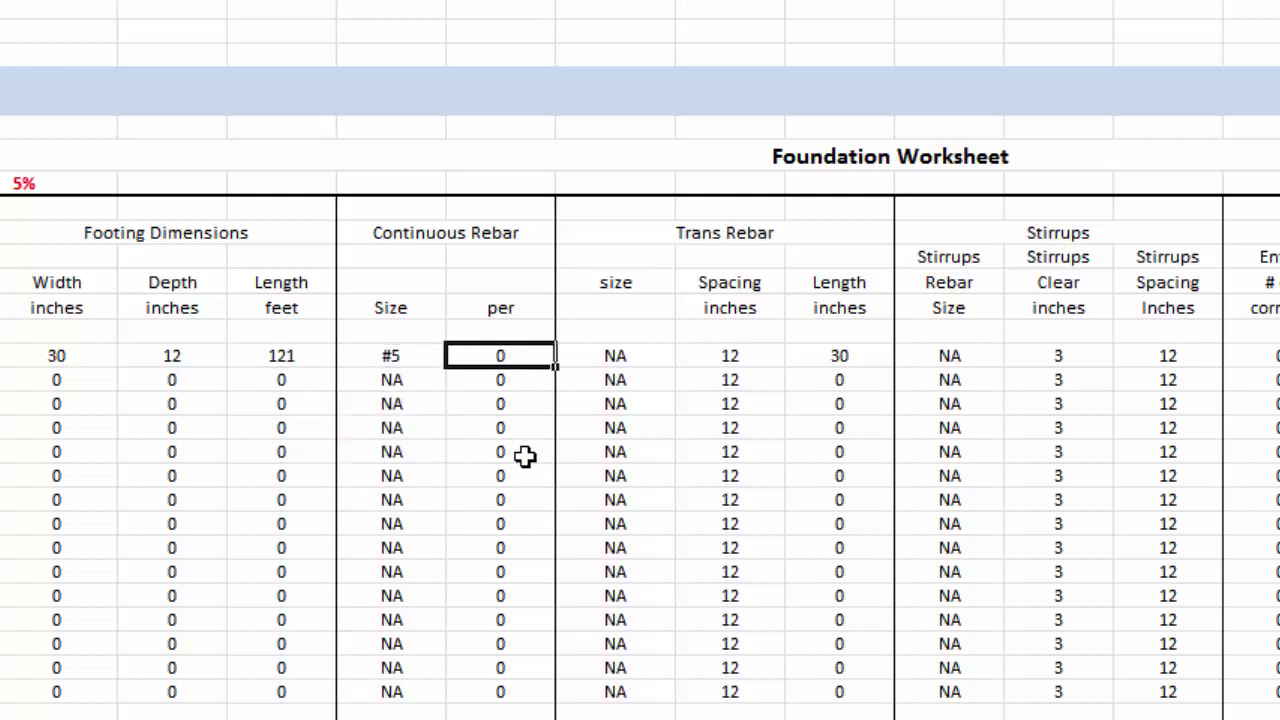
type("3")
key("Tab")
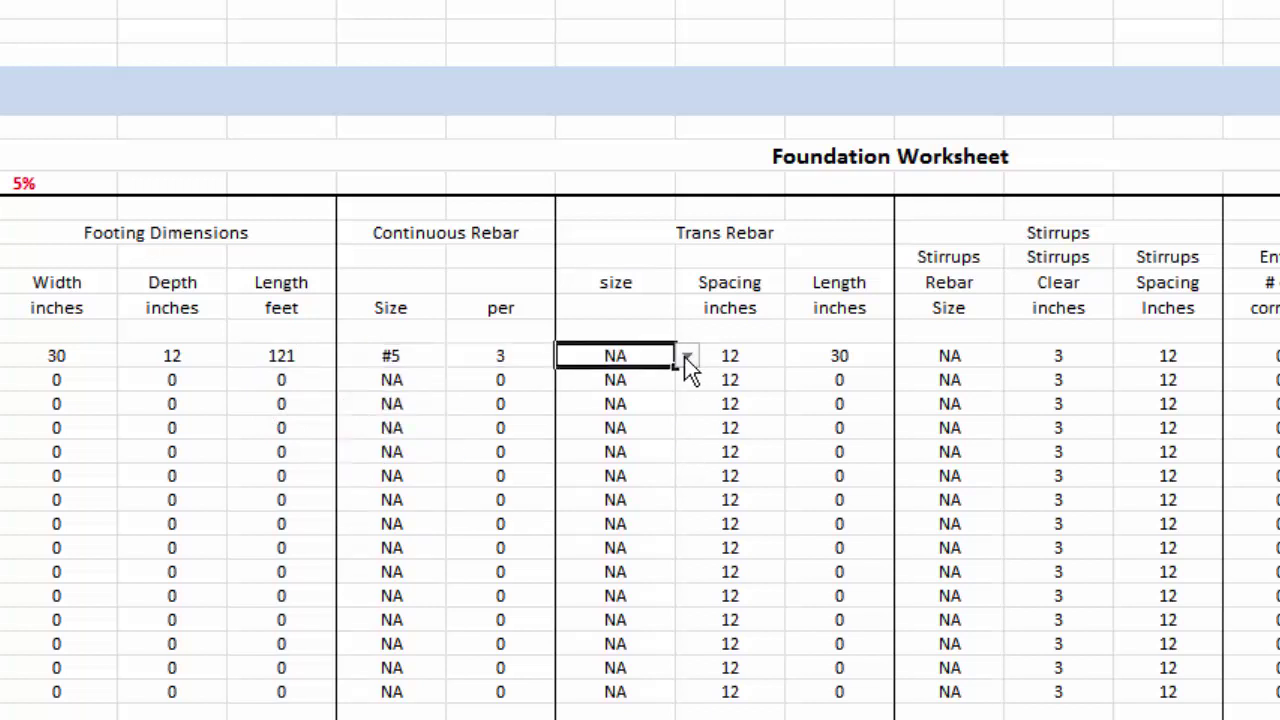
- Set the transverse rebar to #4 spaced at 24 inches
left_click(687, 356)
left_click(598, 434)
key("Tab")
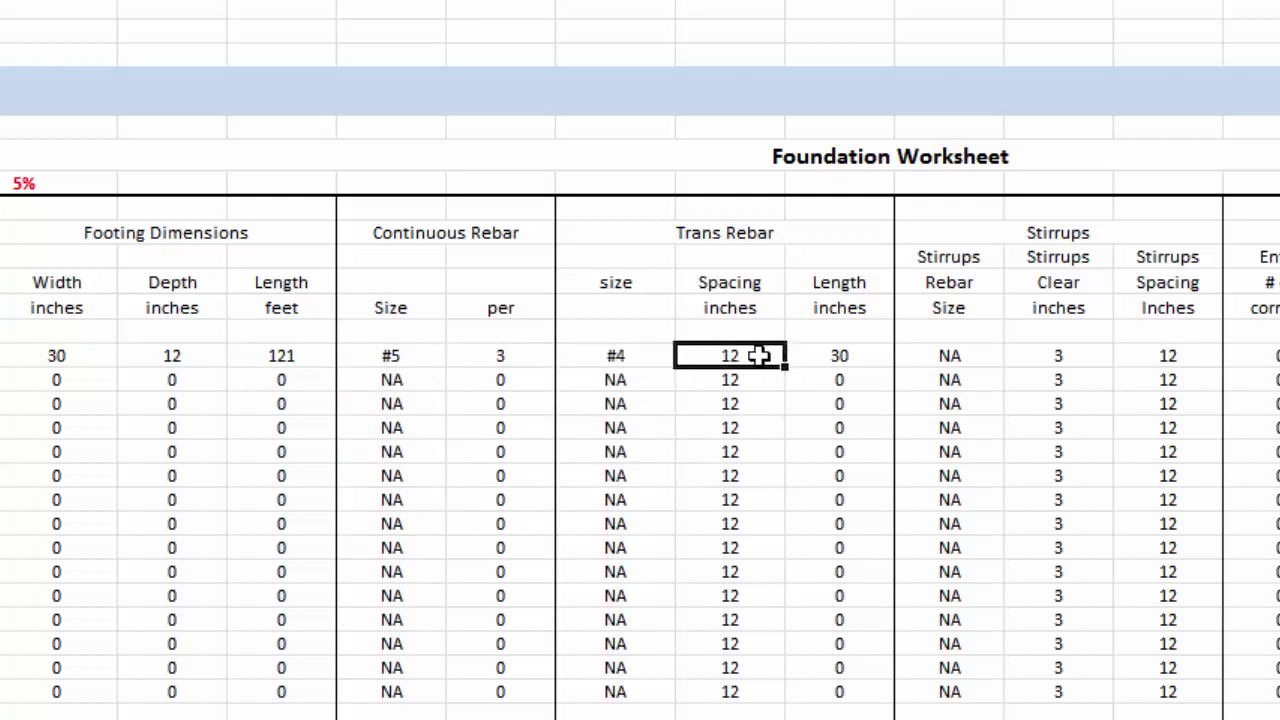
type("24")
key("Tab")
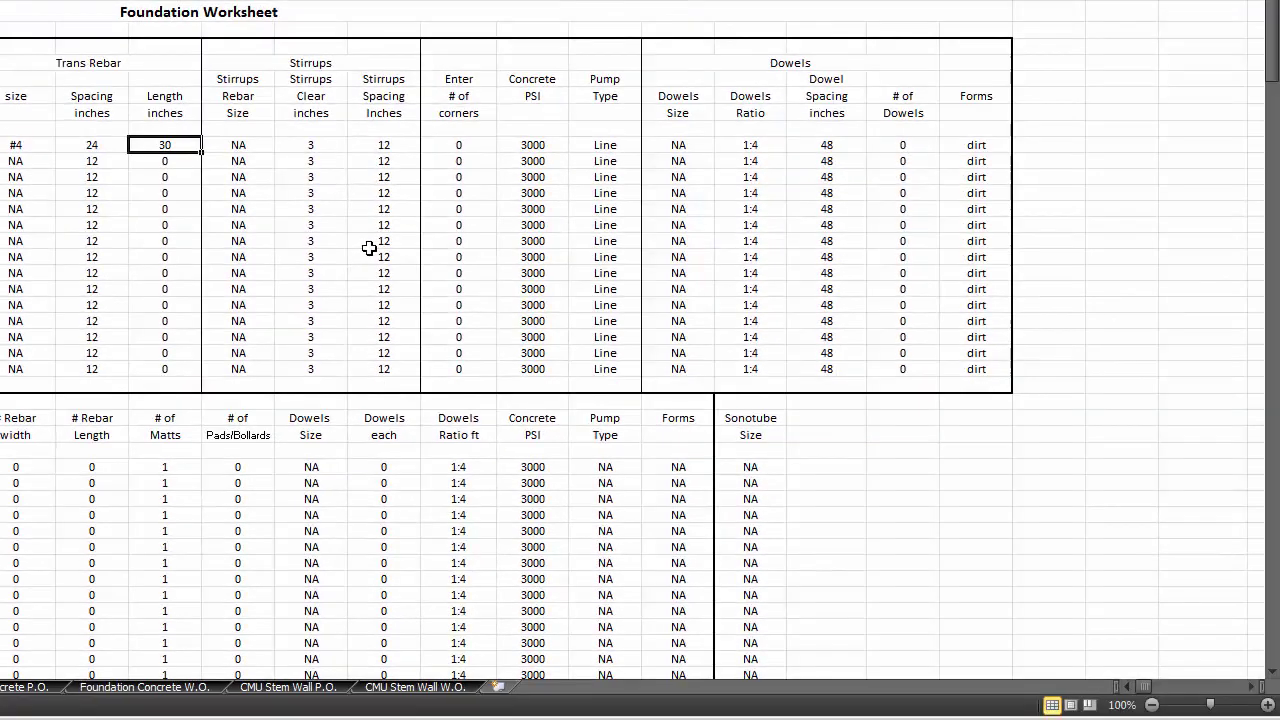
- Leave the stirrups at NA and enter 5 corners
key("Tab")
left_click(283, 145)
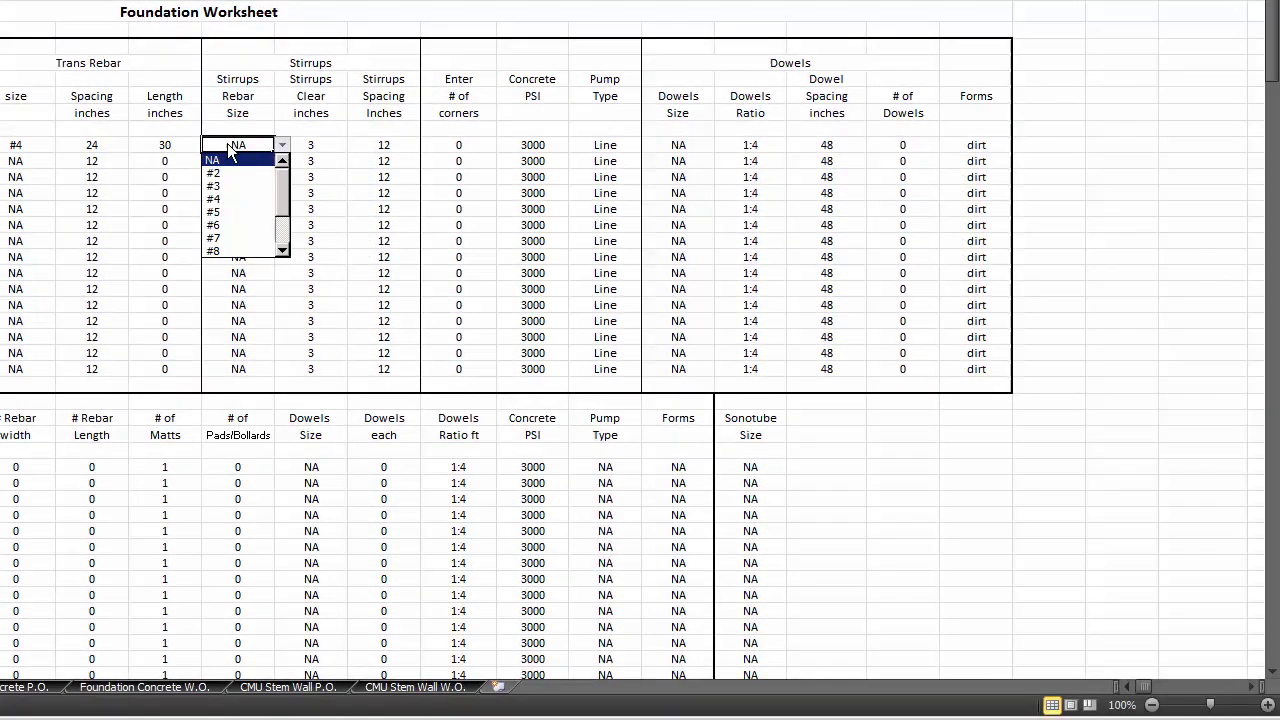
left_click(283, 145)
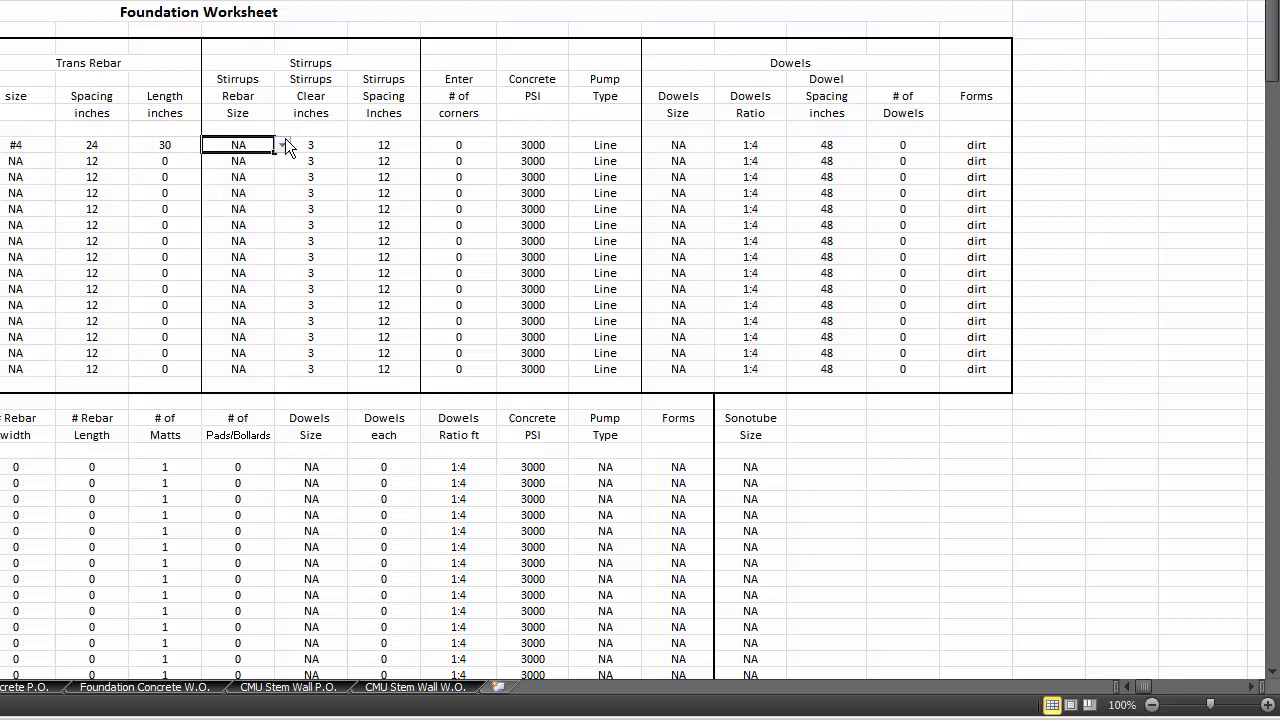
left_click(307, 144)
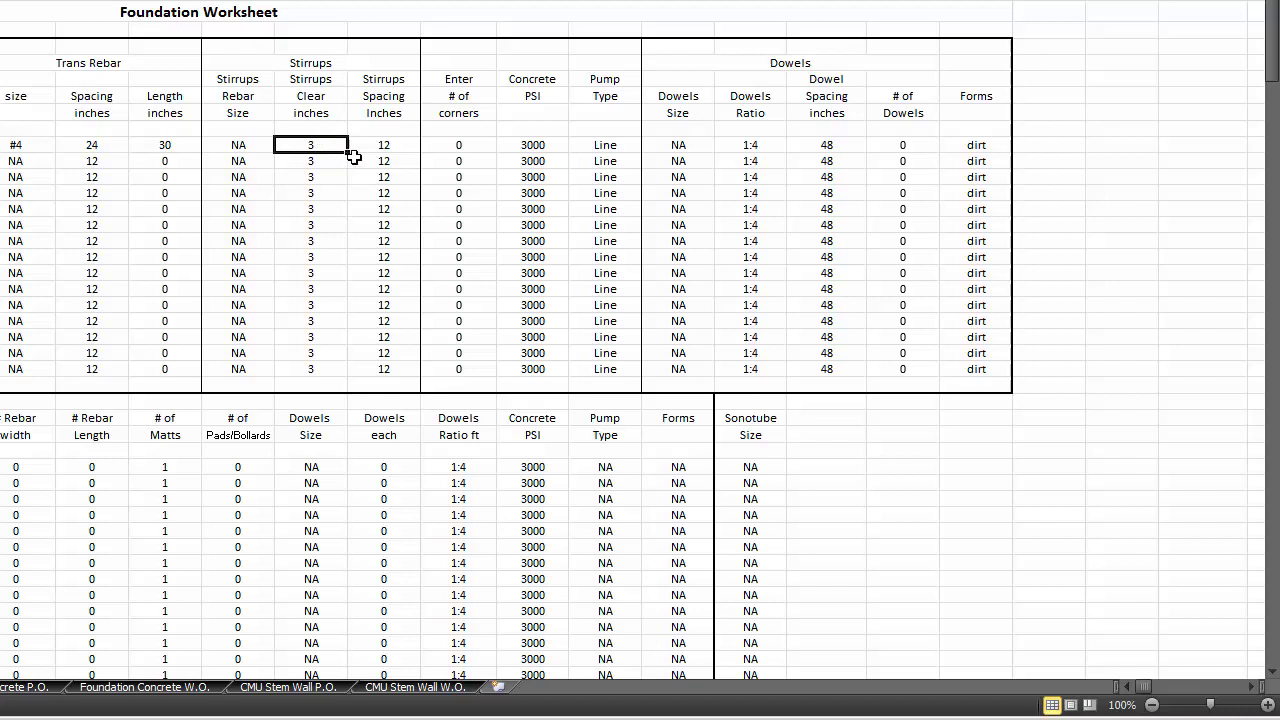
key("Tab")
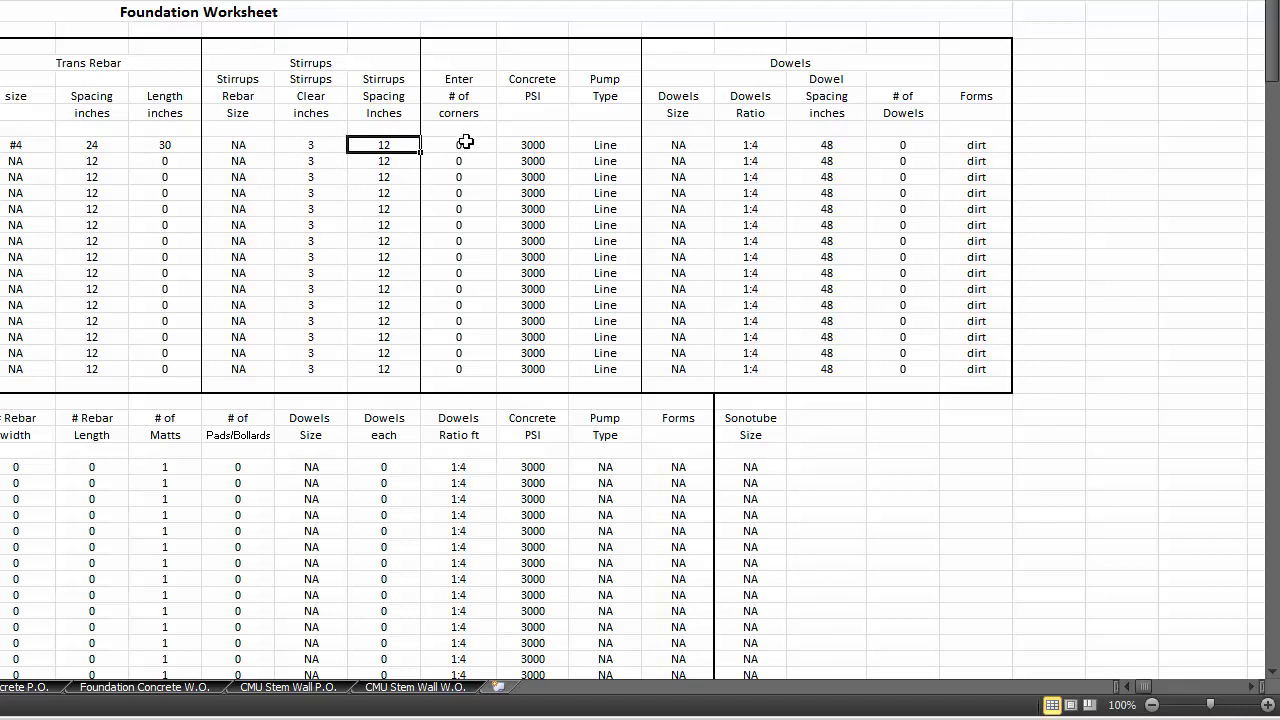
key("Tab")
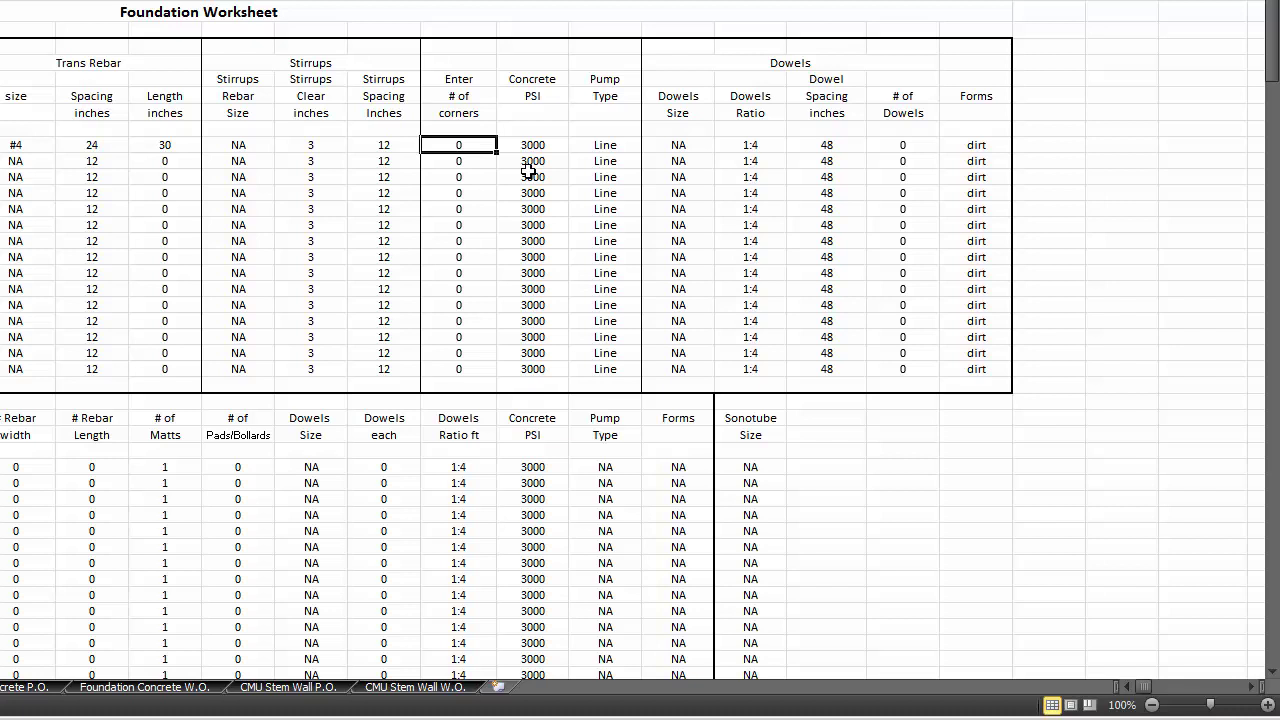
type("5")
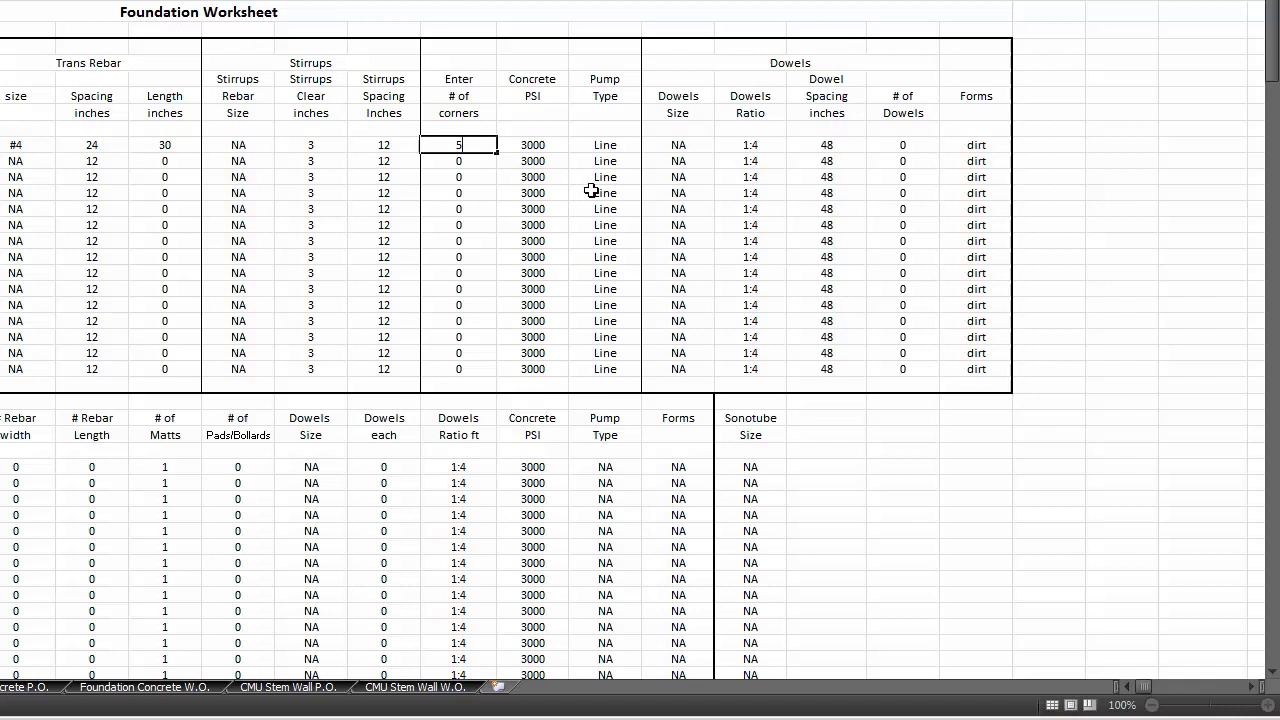
key("Tab")
- Keep the concrete at 3000 PSI and bring up the Pump Type choices
left_click(578, 145)
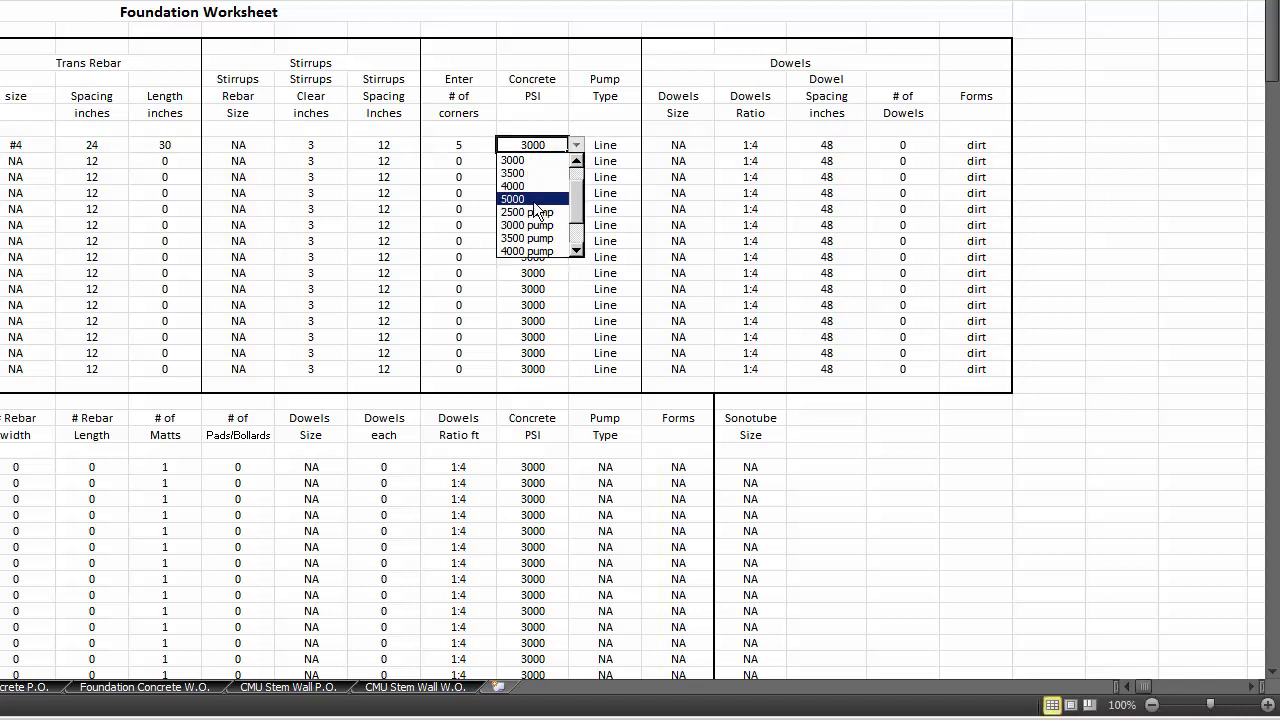
left_click(577, 160)
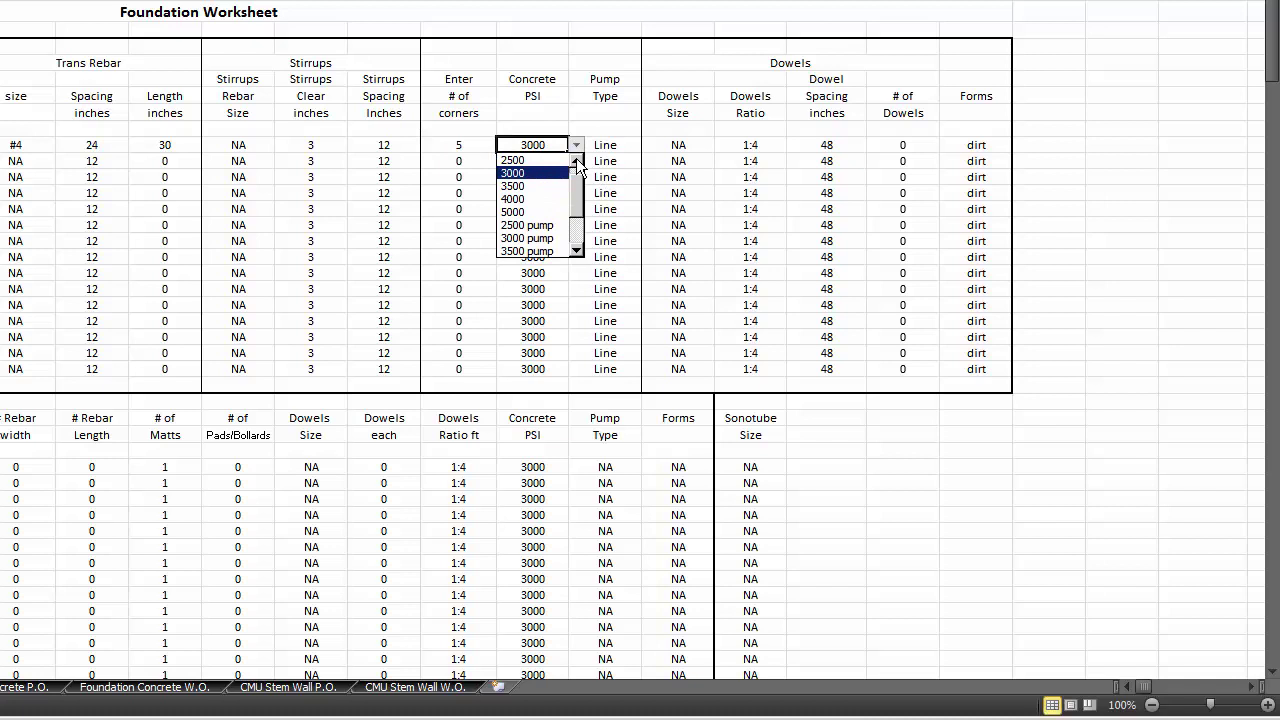
left_click(575, 144)
key("Tab")
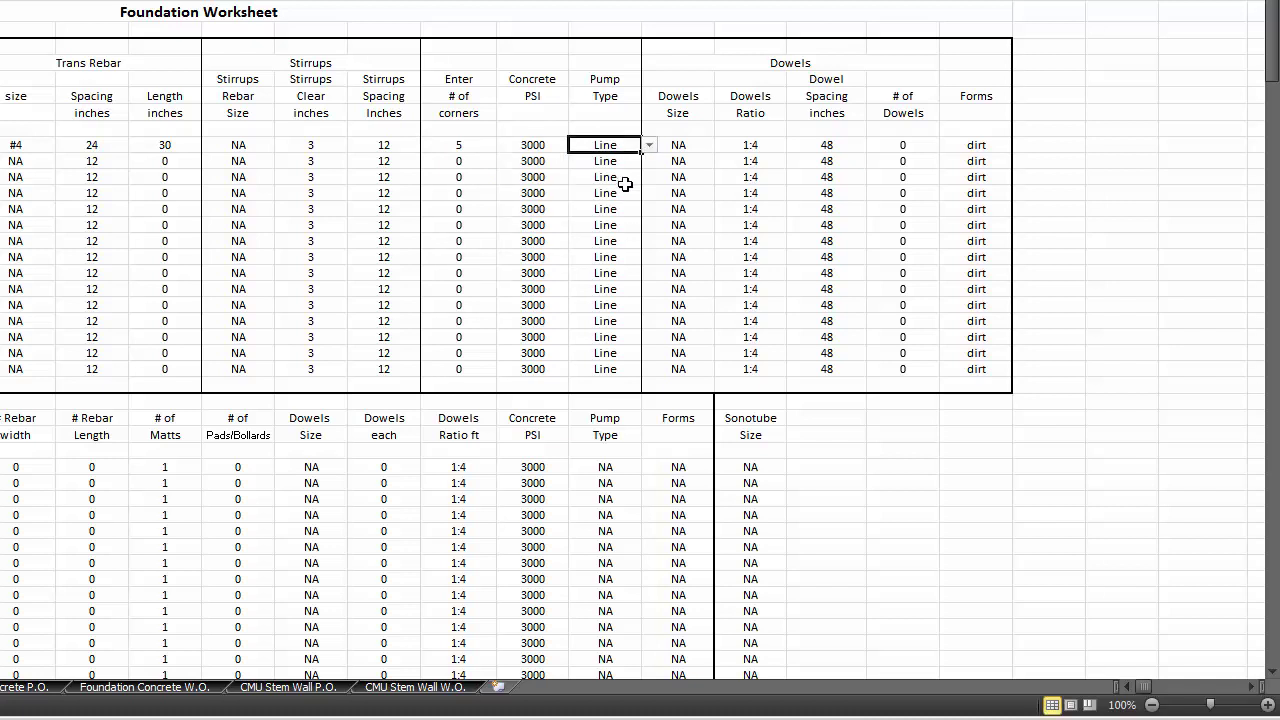
left_click(650, 145)
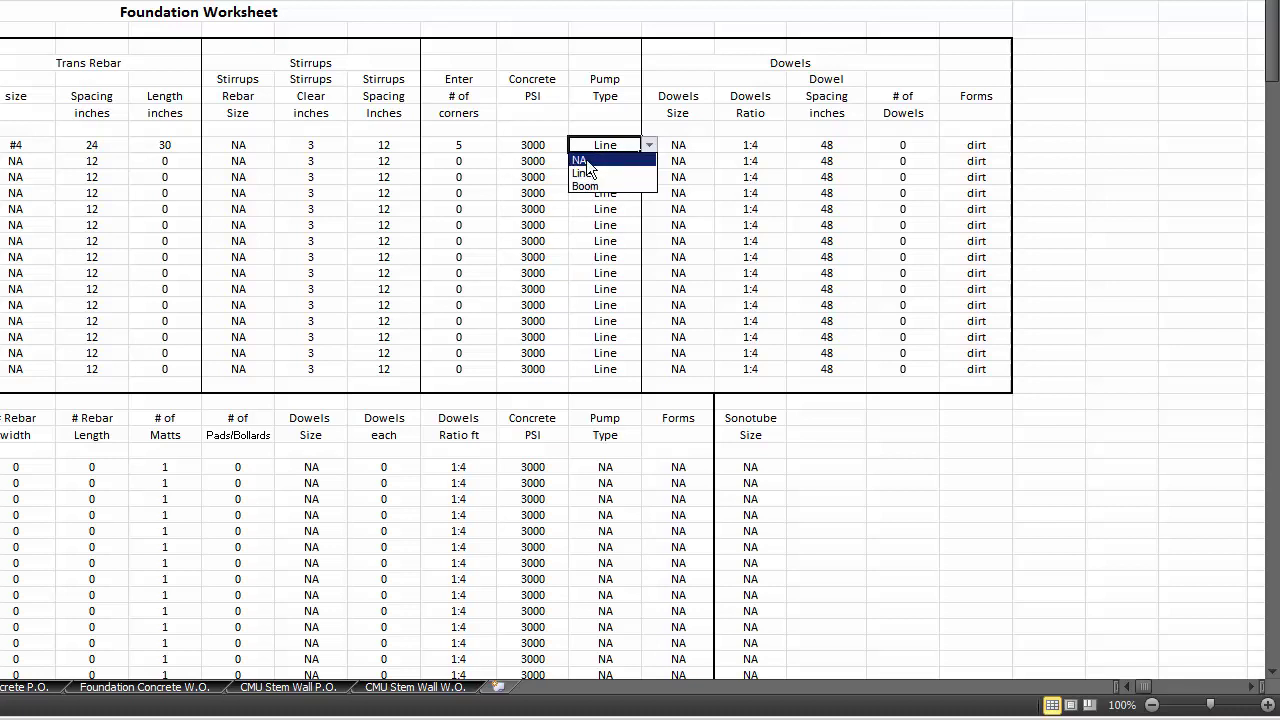
- Keep Line as the pump type and choose #5 dowels at a 1:5 ratio
left_click(645, 145)
key("Tab")
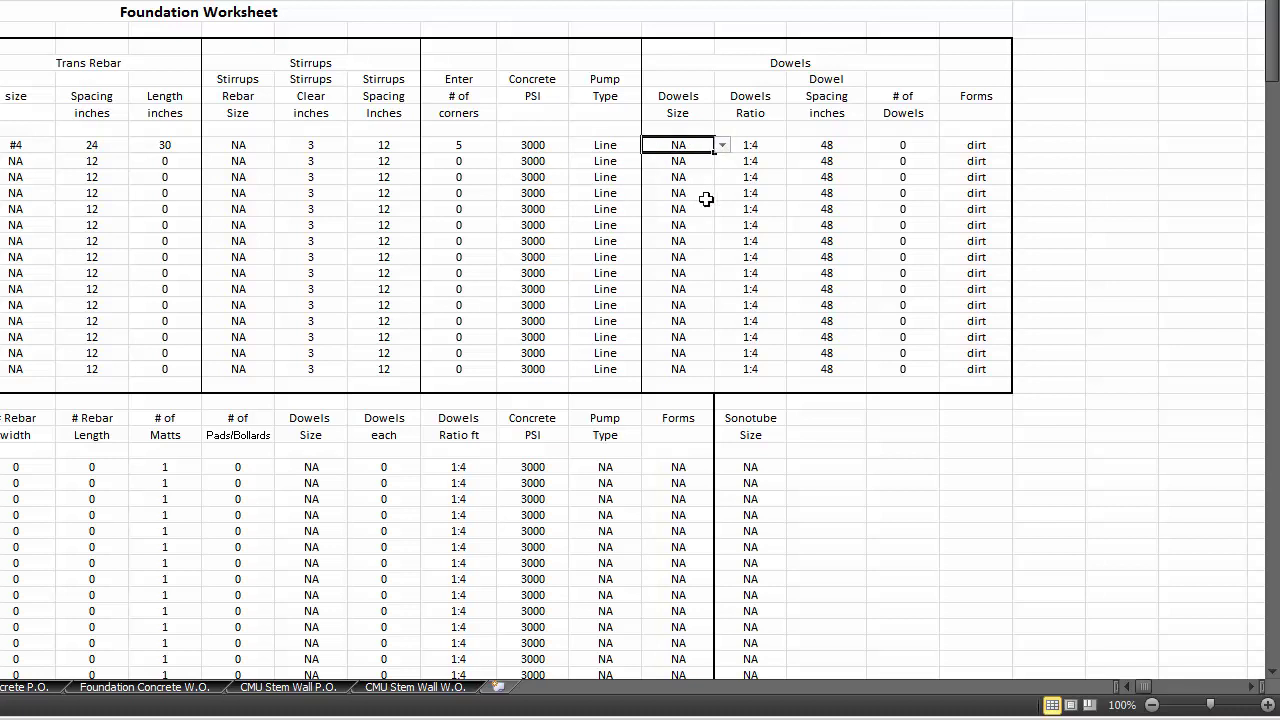
left_click(722, 145)
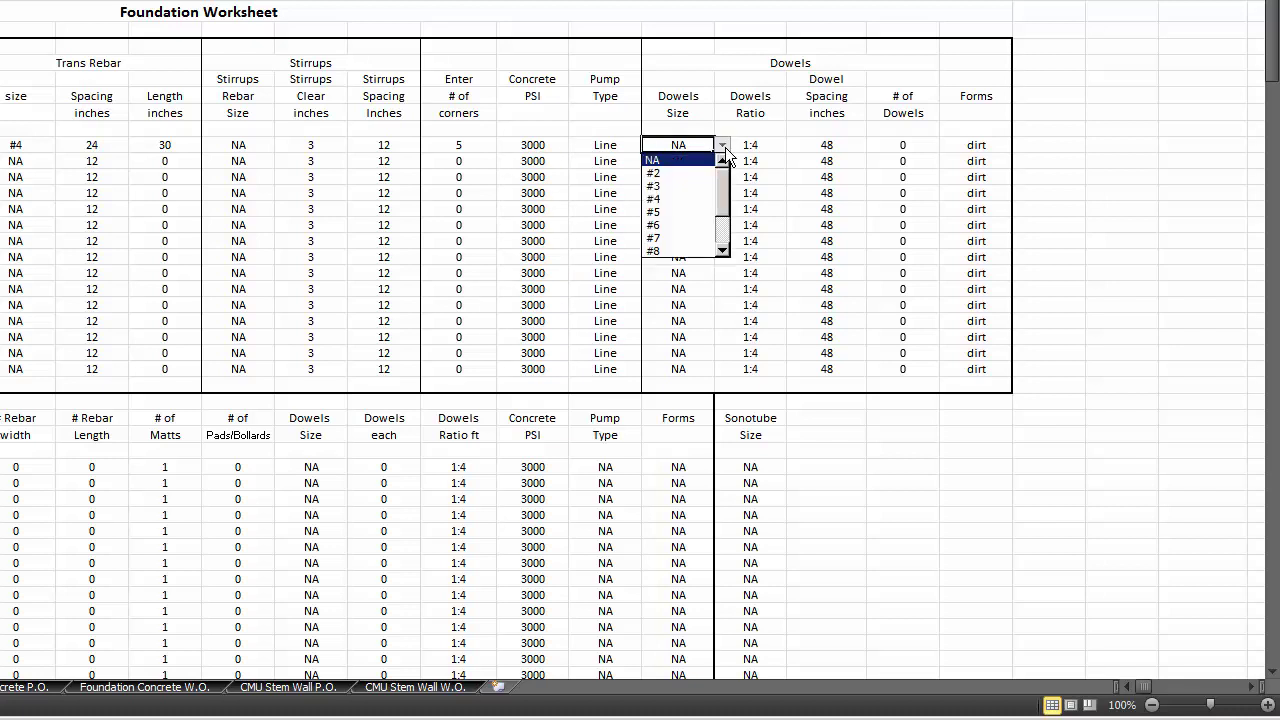
left_click(676, 211)
key("Tab")
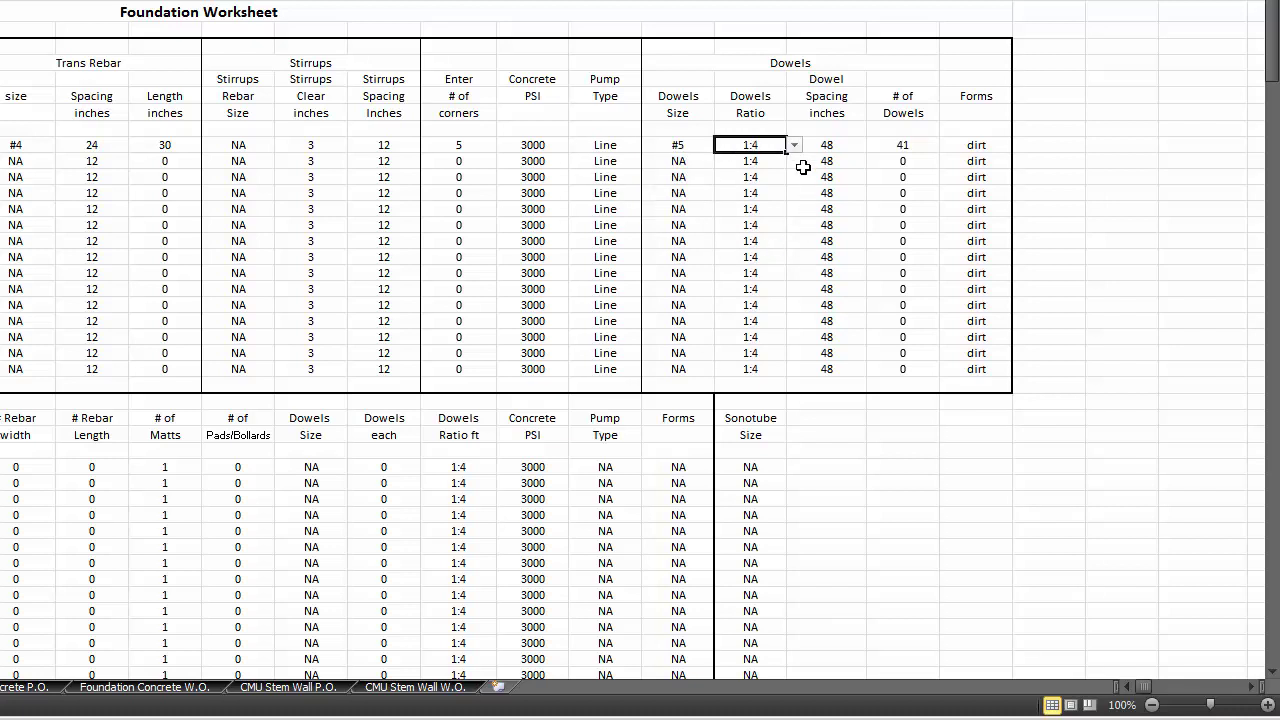
left_click(794, 145)
left_click(740, 169)
- Set dowel spacing to 32 inches and the forms type to Wood
key("Tab")
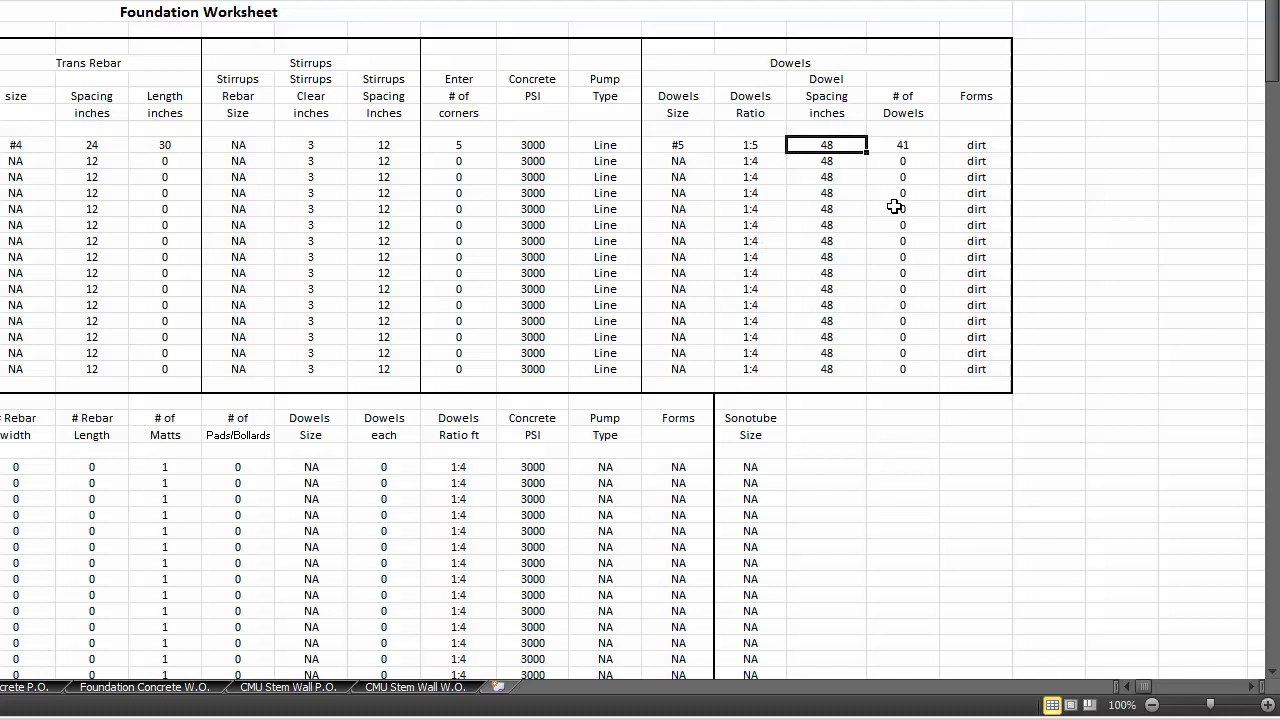
type("32")
key("Tab")
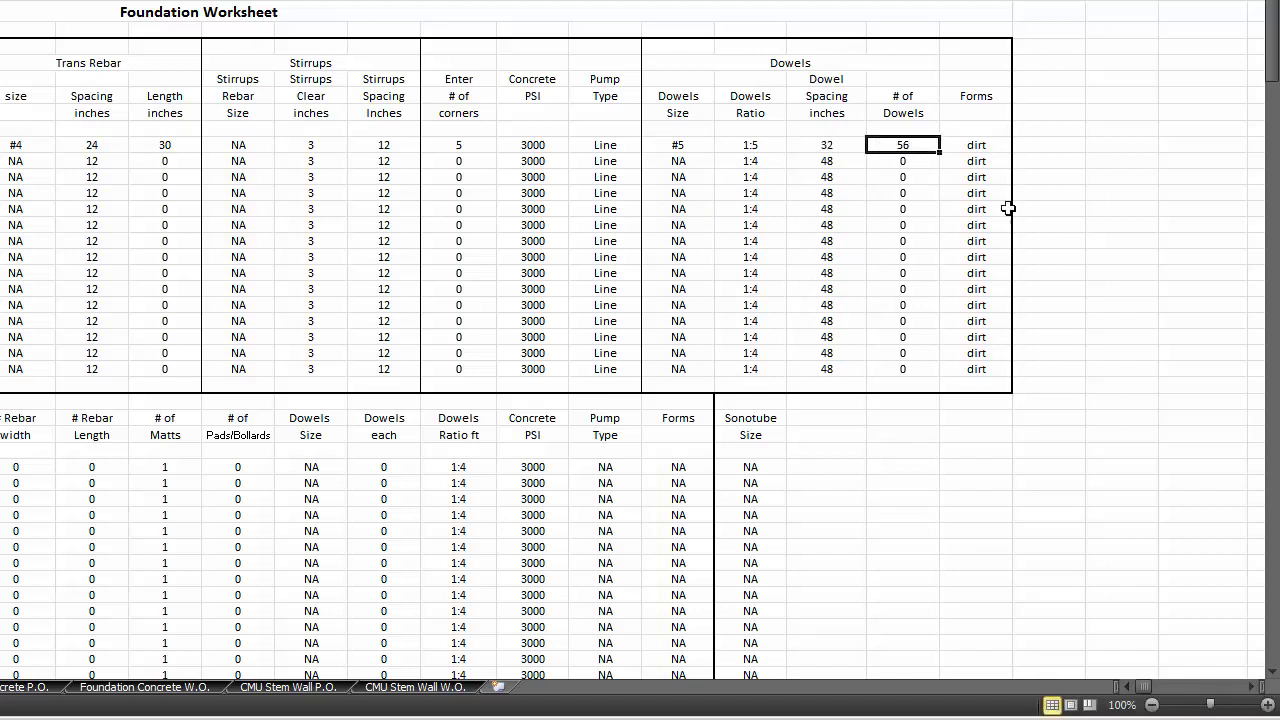
key("Tab")
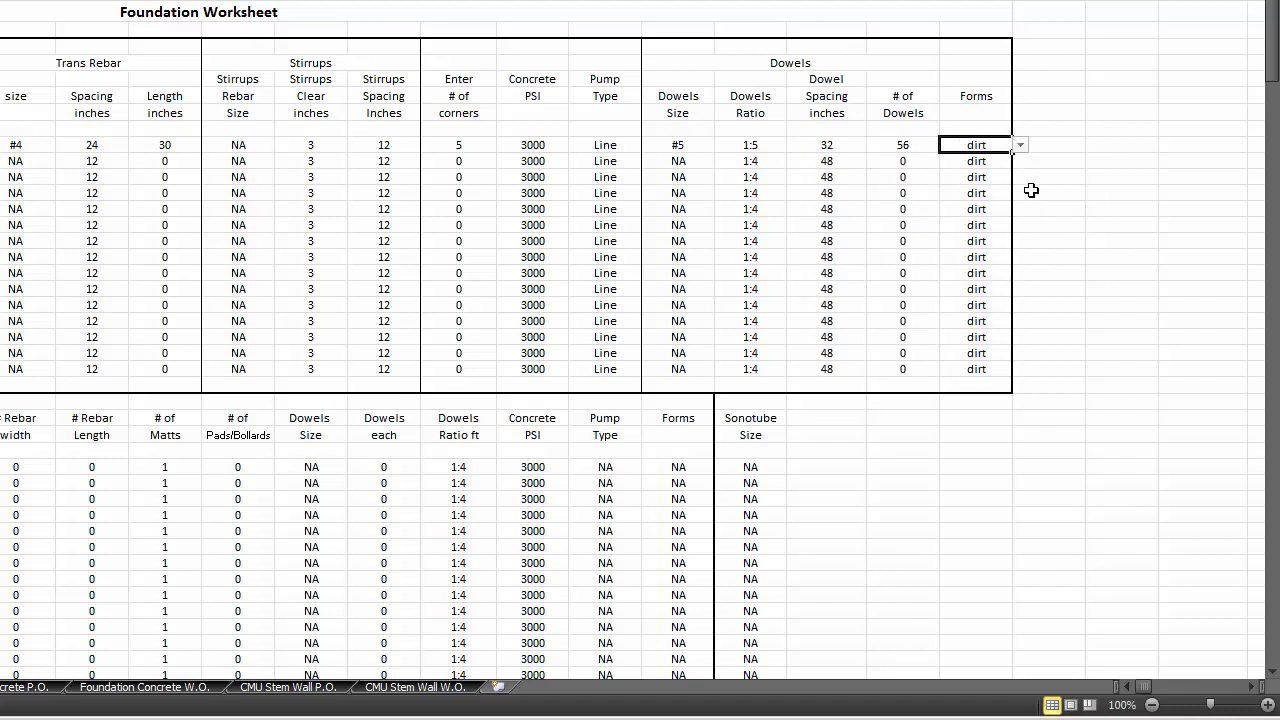
left_click(1025, 149)
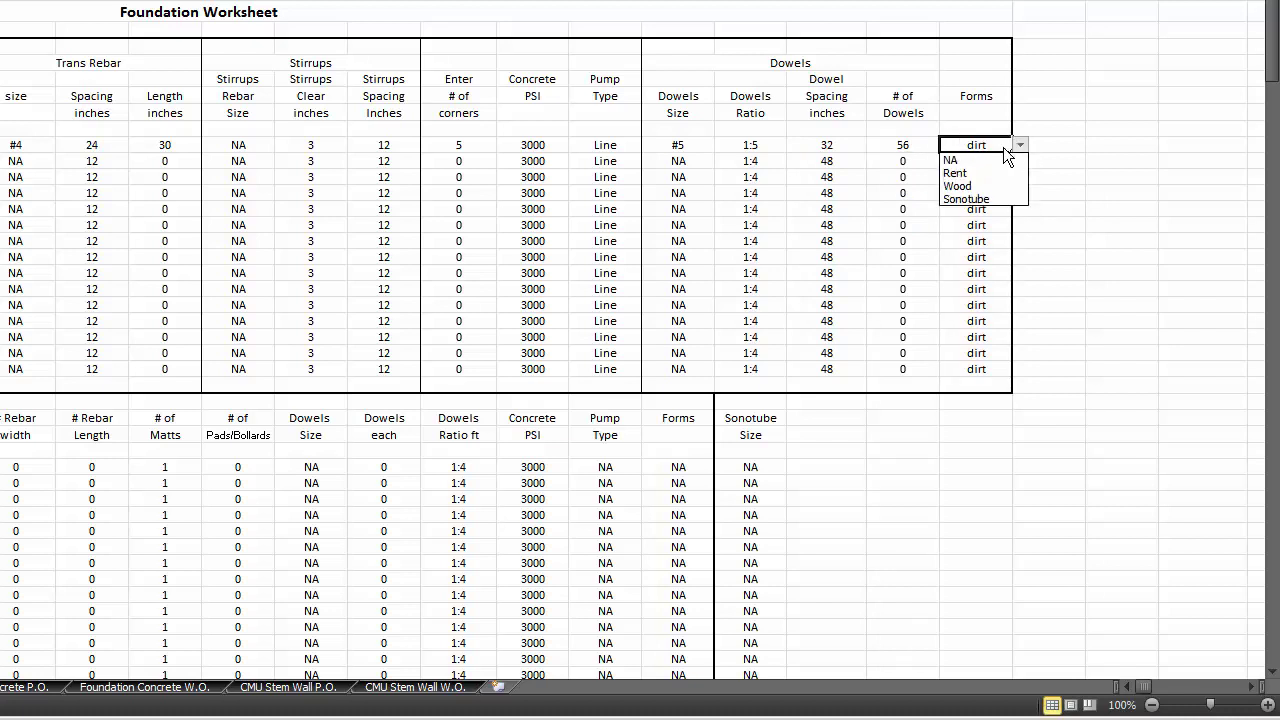
left_click(972, 187)
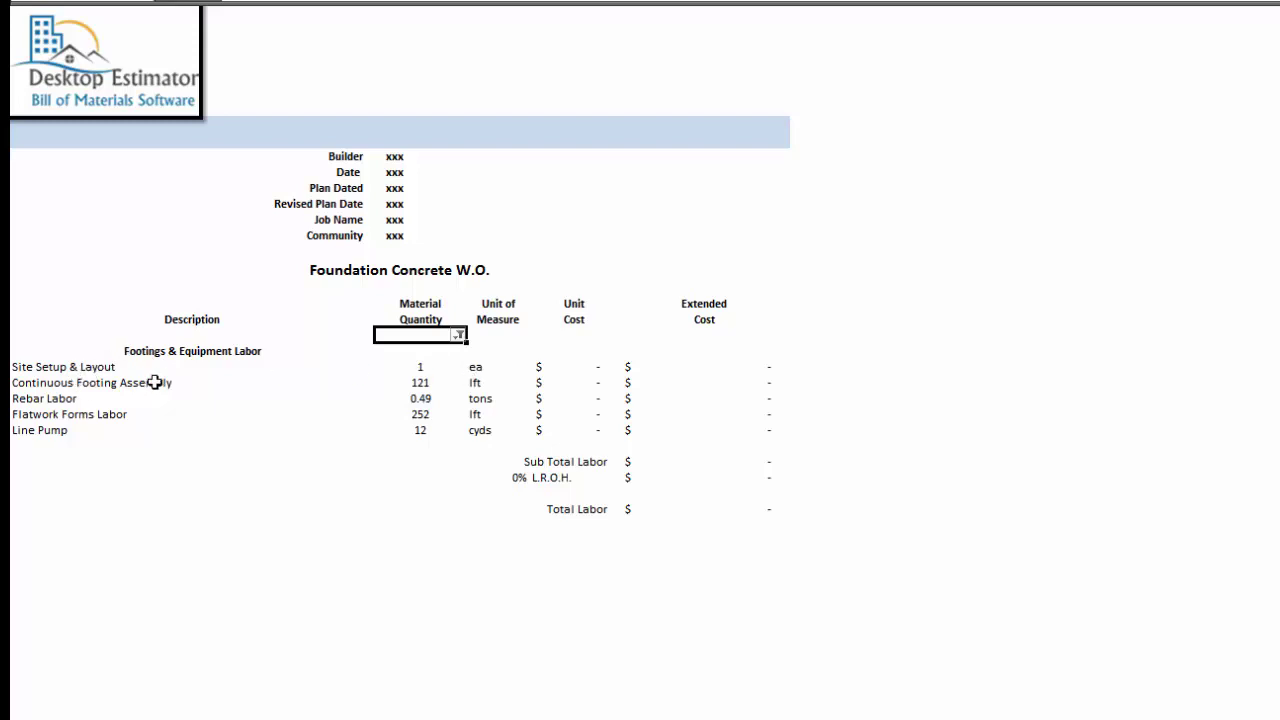
- Check the quantities: 121 lft footing, 0.49 tons rebar labor, 252 forms labor, 12 cyds line pump
left_click(425, 383)
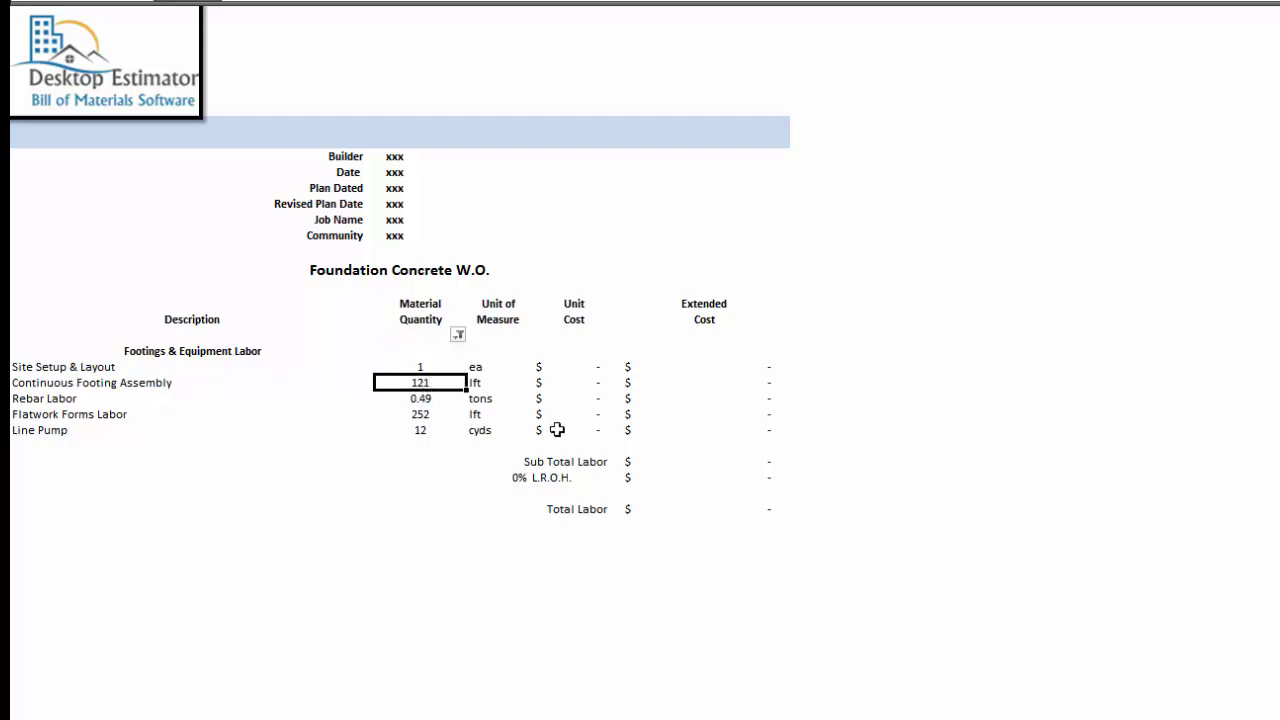
left_click(430, 399)
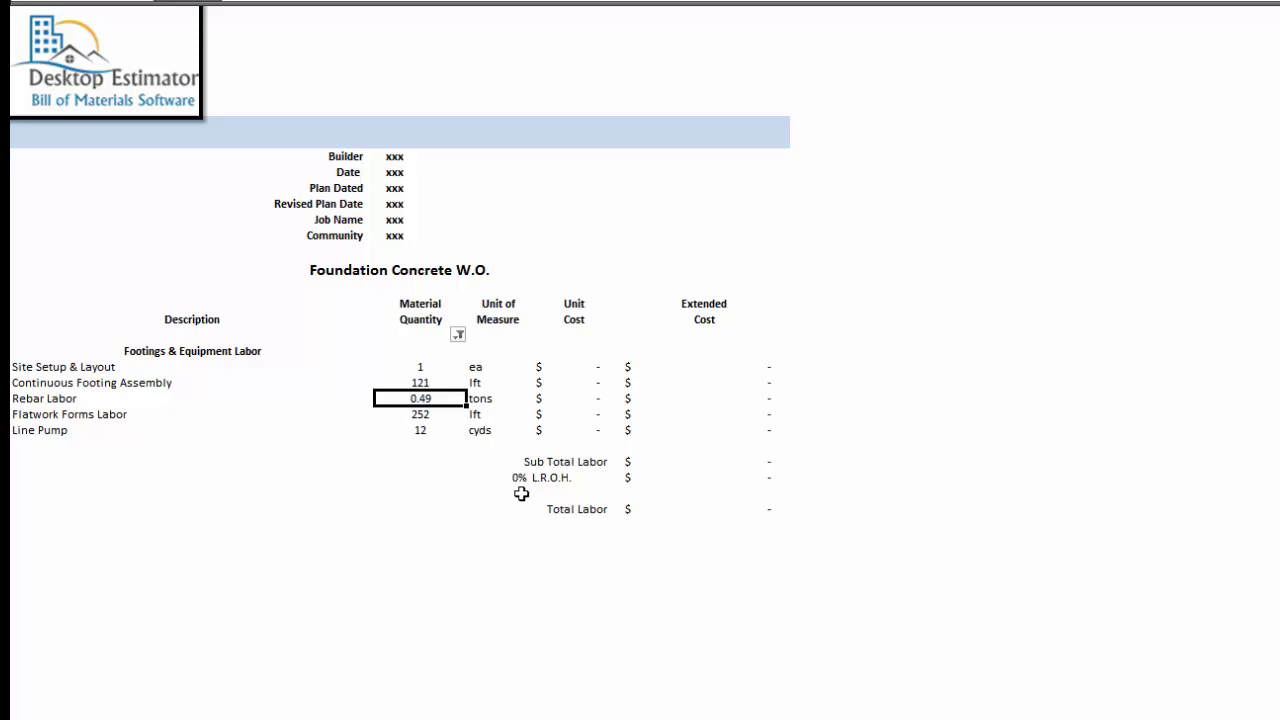
left_click(420, 414)
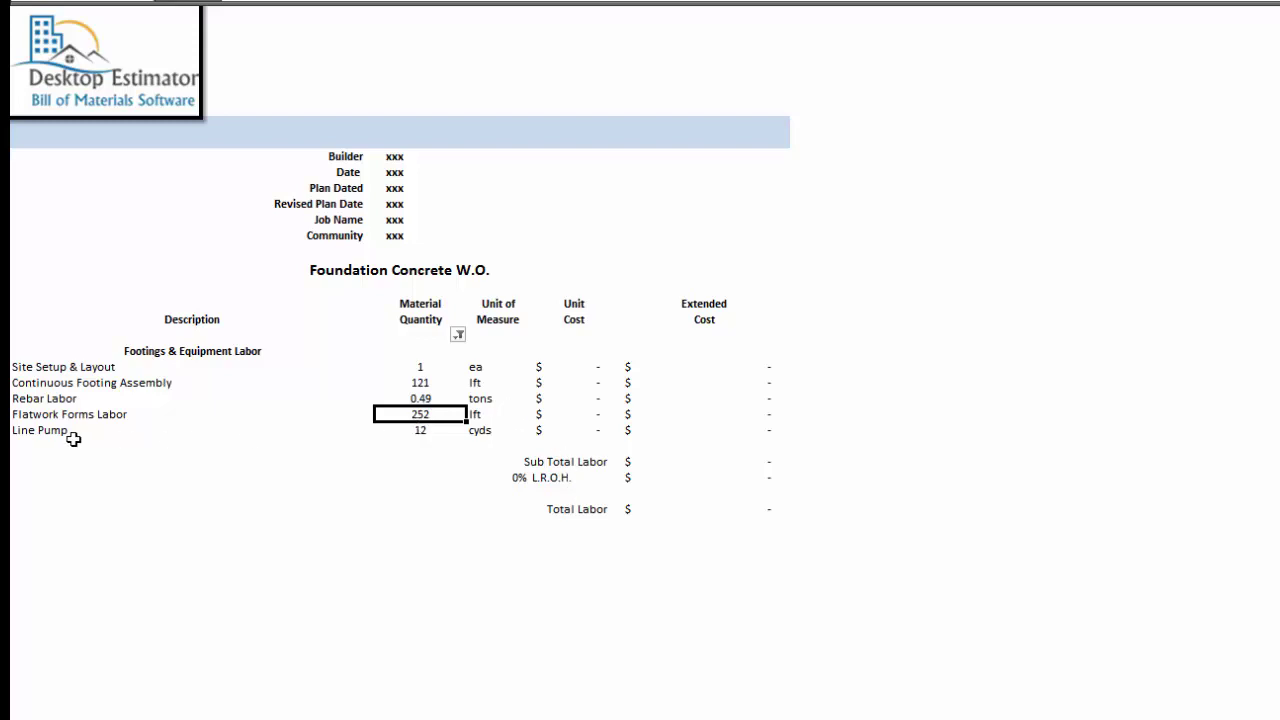
left_click(410, 430)
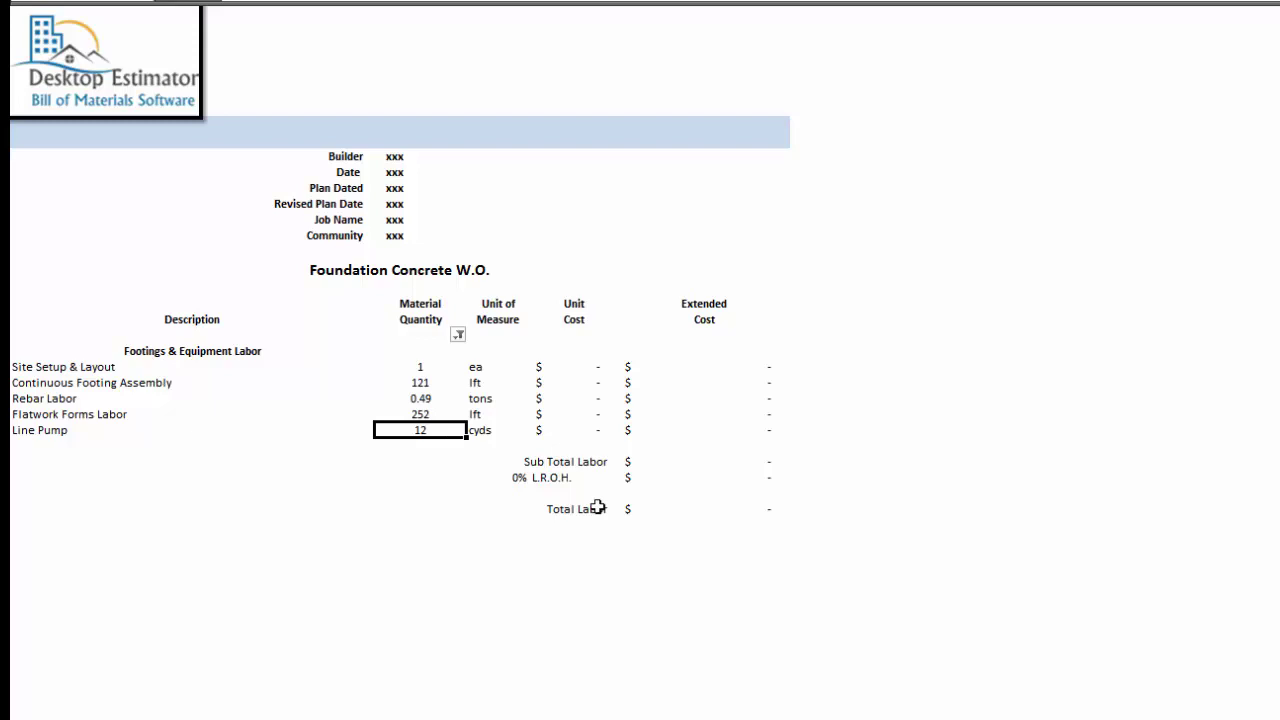